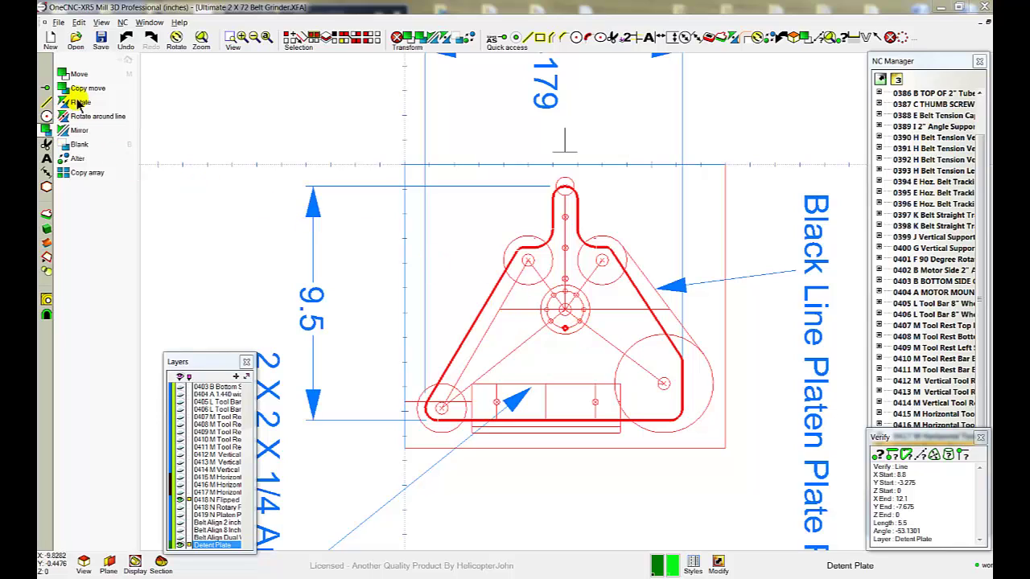
Step: Start a Rotate transform of the platen plate assembly pivoting on its central hub
click(80, 102)
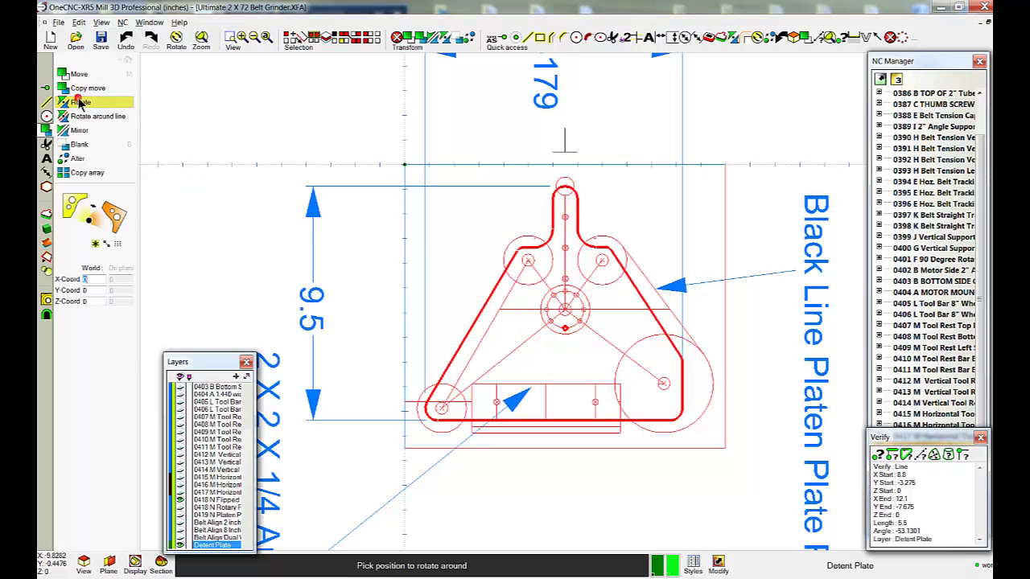
click(564, 309)
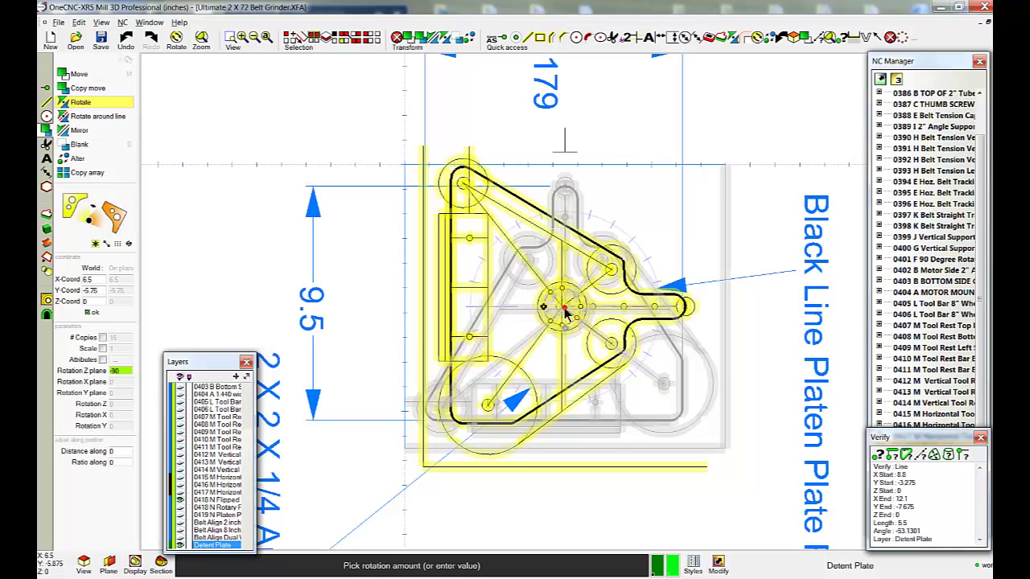